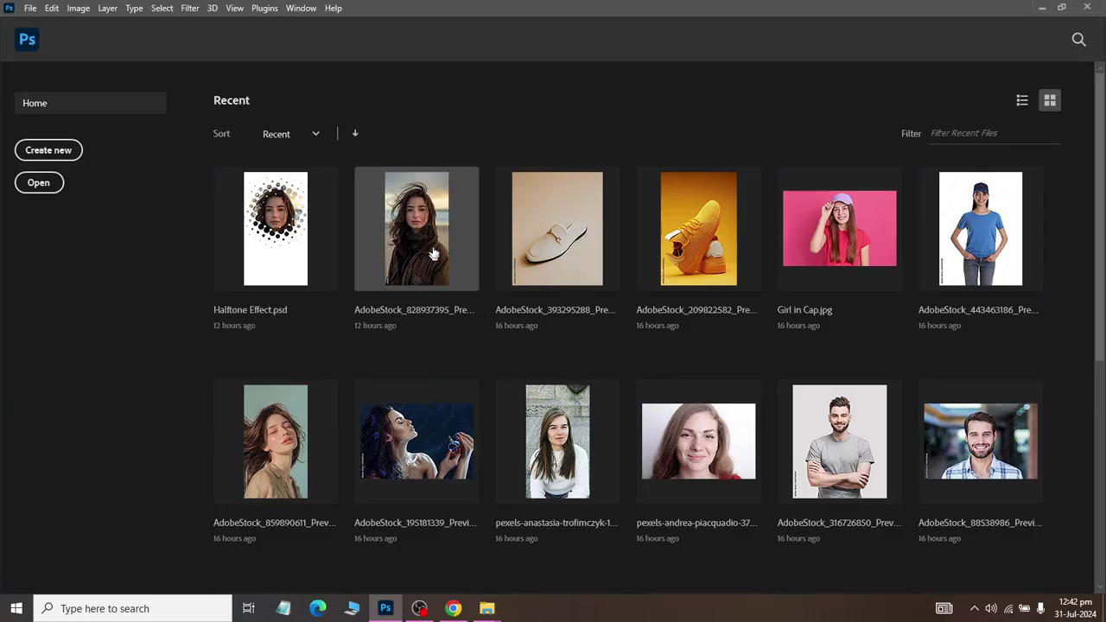
- Open AdobeStock_859890611 from Home and unlock its Background into an editable Layer 0
click(275, 467)
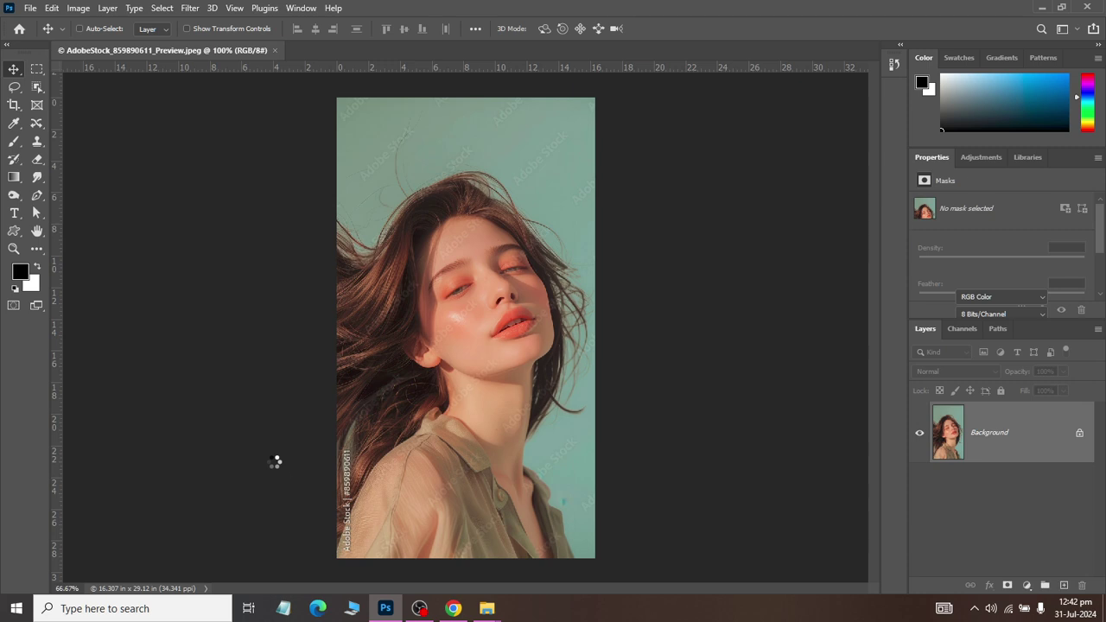
click(1080, 434)
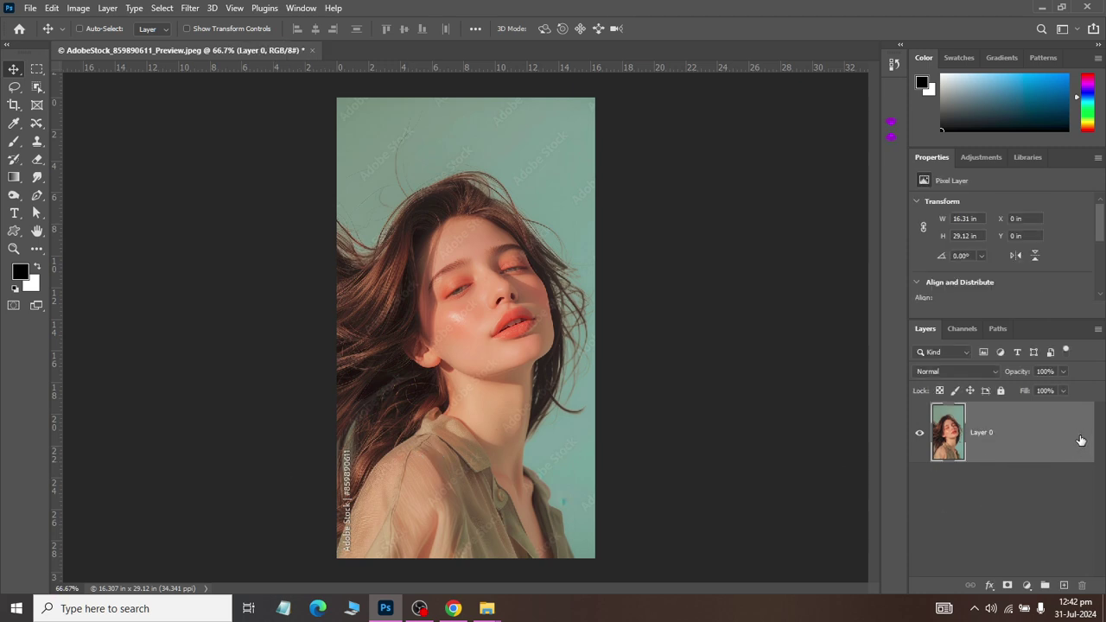
- Add a new layer above the photo and fill it with white
click(1065, 585)
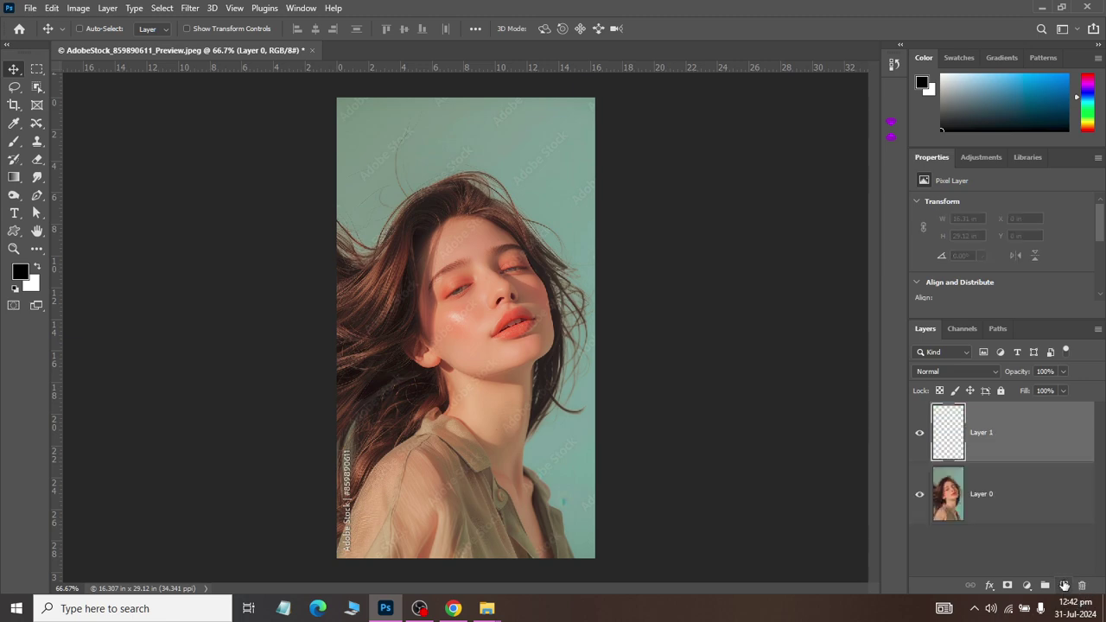
click(40, 268)
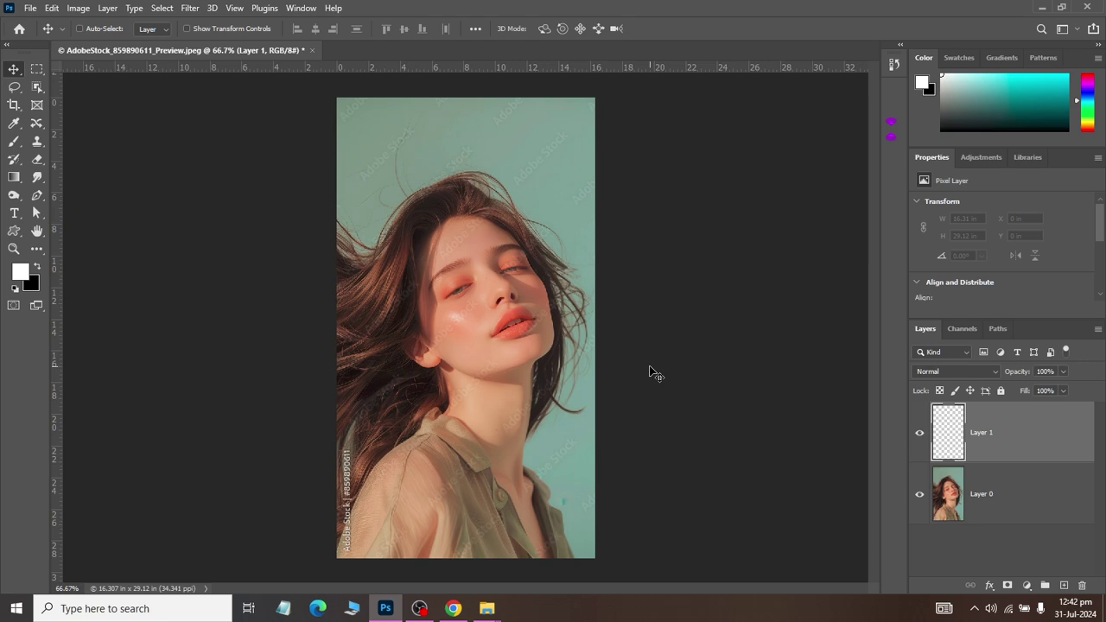
key(alt+BackSpace)
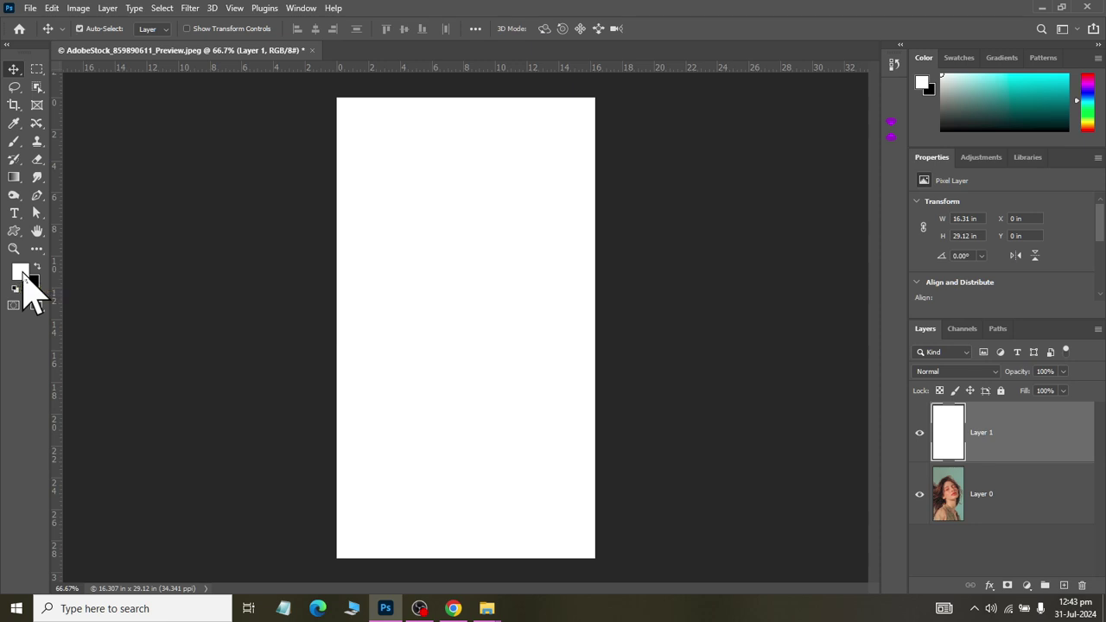
key(ctrl+BackSpace)
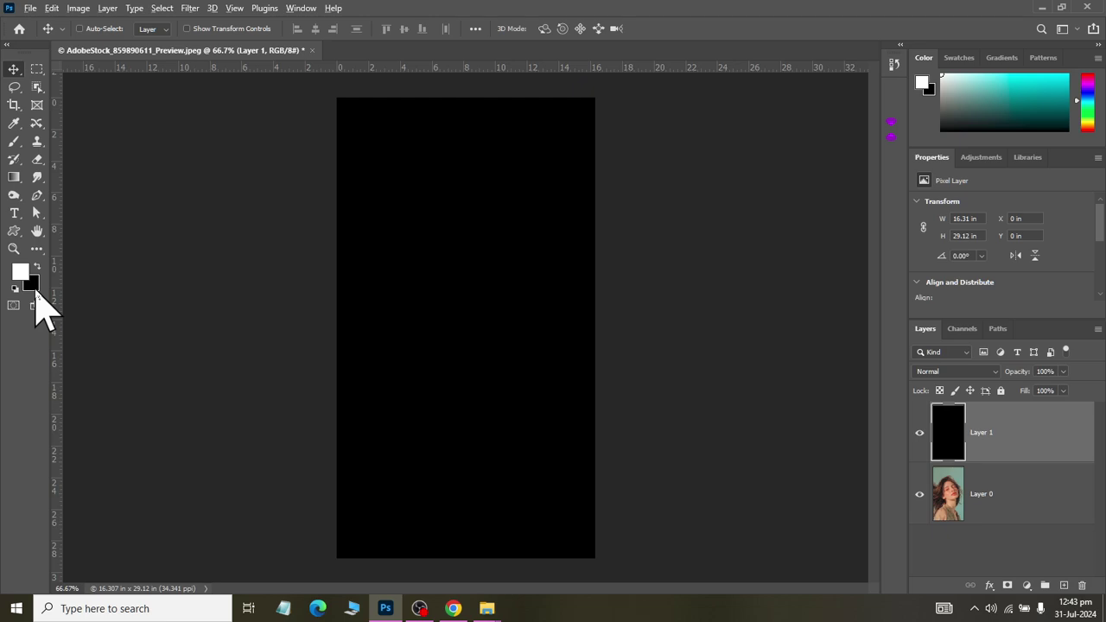
key(alt+BackSpace)
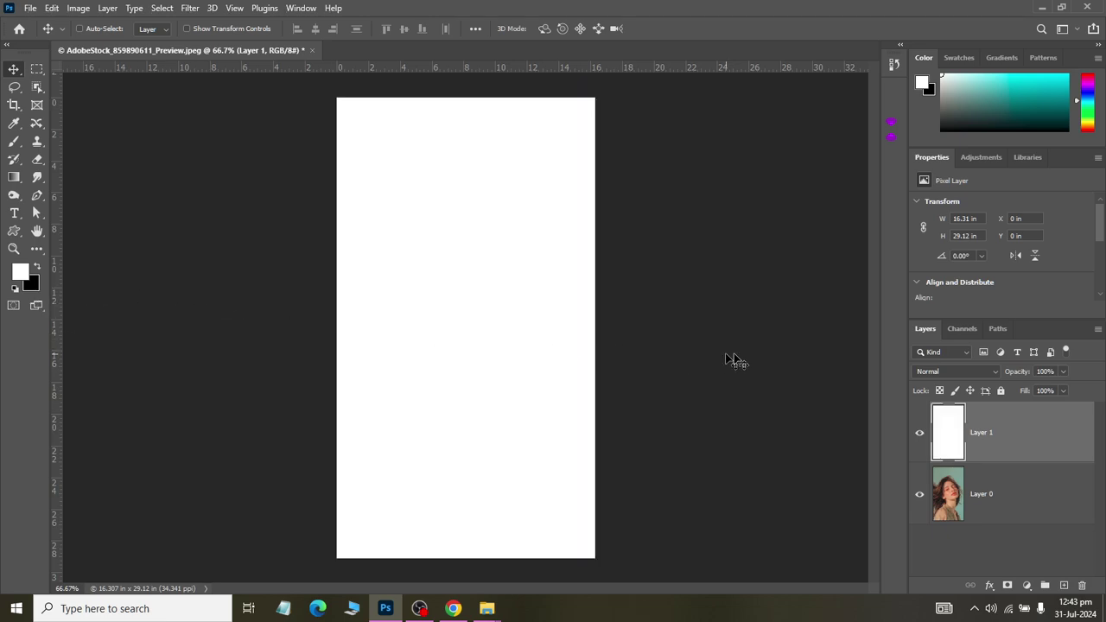
- Set the white layer's Fill to 50%
click(1046, 391)
text(50)
key(Return)
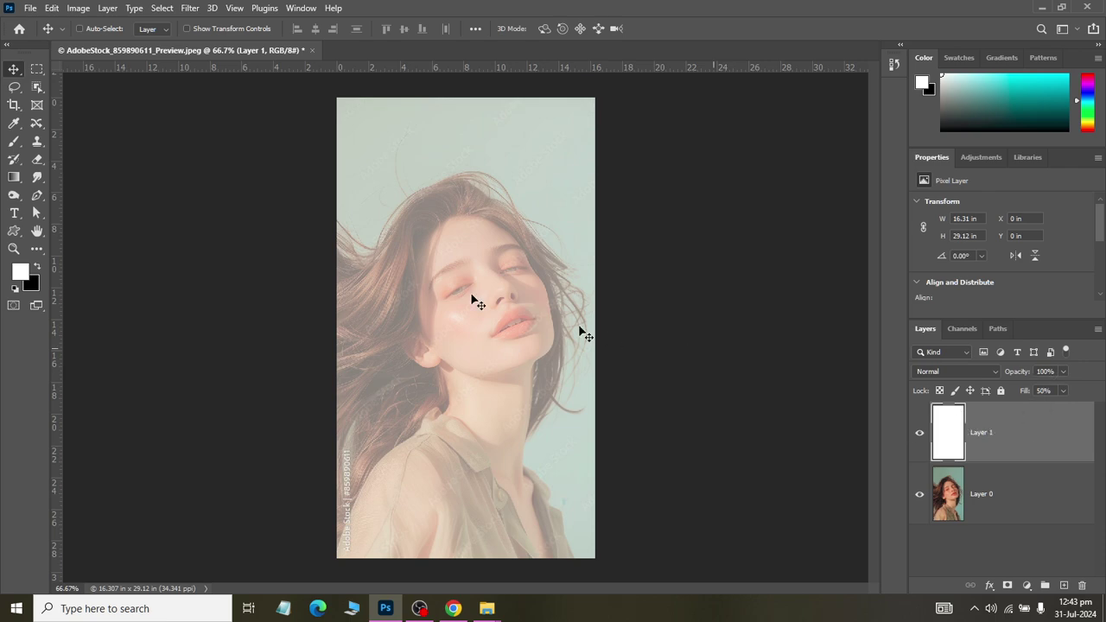
- Select the regular Brush Tool from the toolbar's brush variants
click(18, 161)
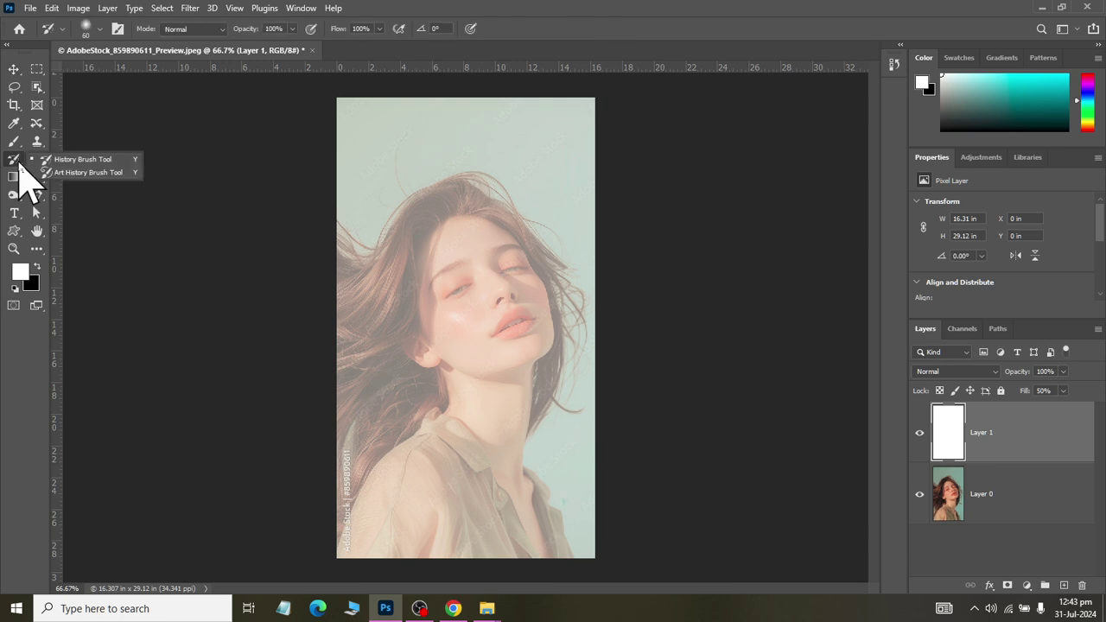
click(13, 142)
right_click(12, 151)
click(18, 155)
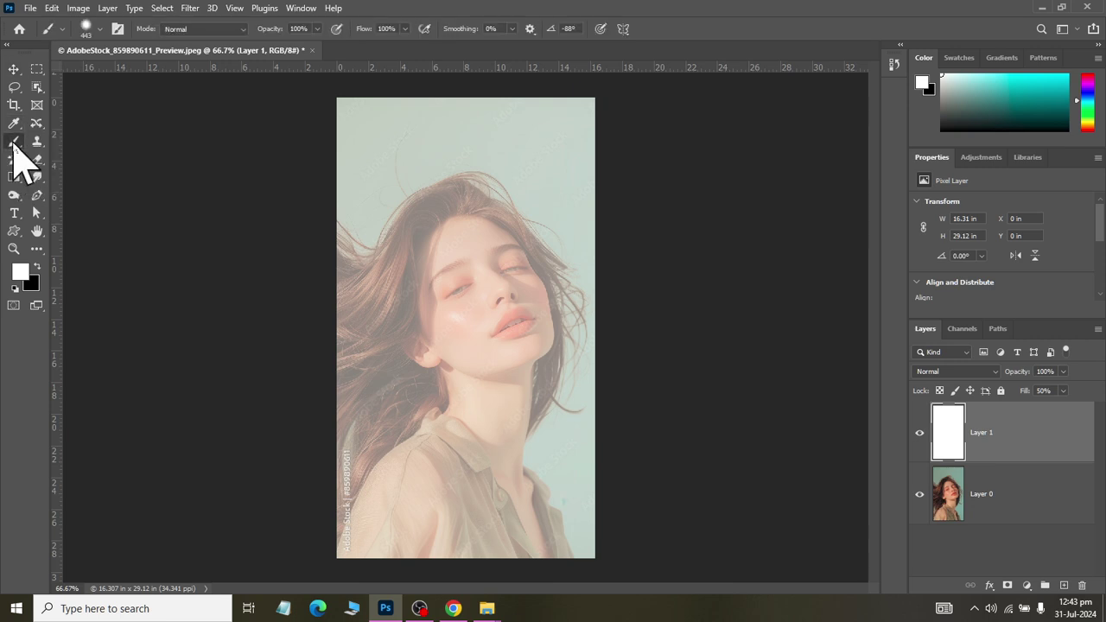
right_click(17, 156)
click(67, 155)
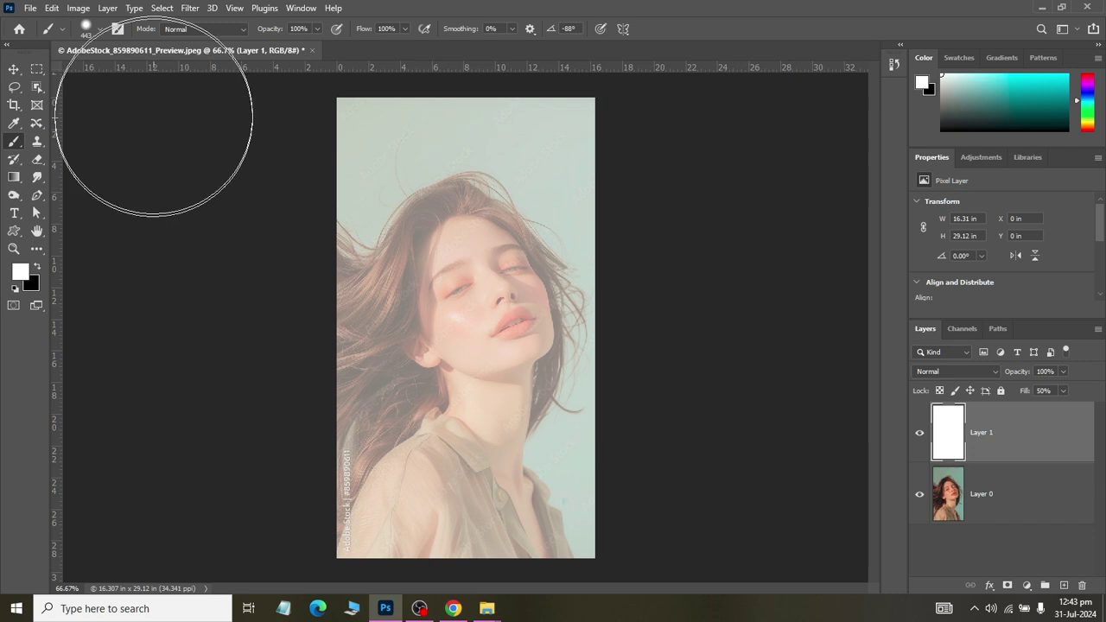
- Choose a small soft round tip in the Brush Preset picker
click(99, 30)
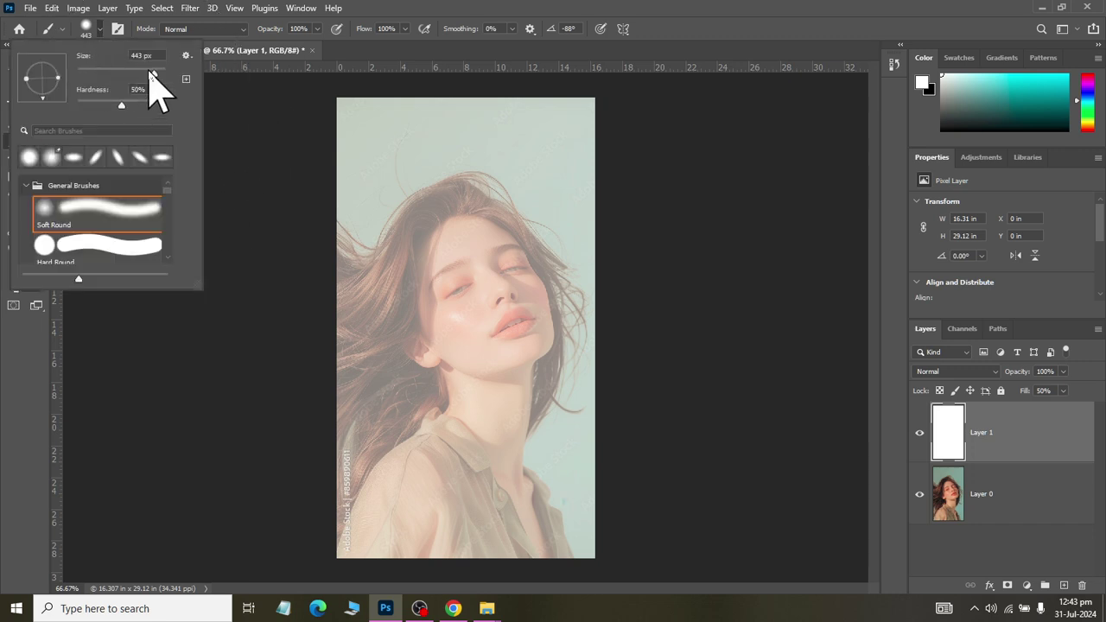
mouse_move(149, 72)
mouse_down()
mouse_move(109, 75)
mouse_move(86, 107)
mouse_up()
mouse_move(112, 74)
mouse_down()
mouse_move(80, 74)
mouse_move(75, 106)
mouse_up()
key(Return)
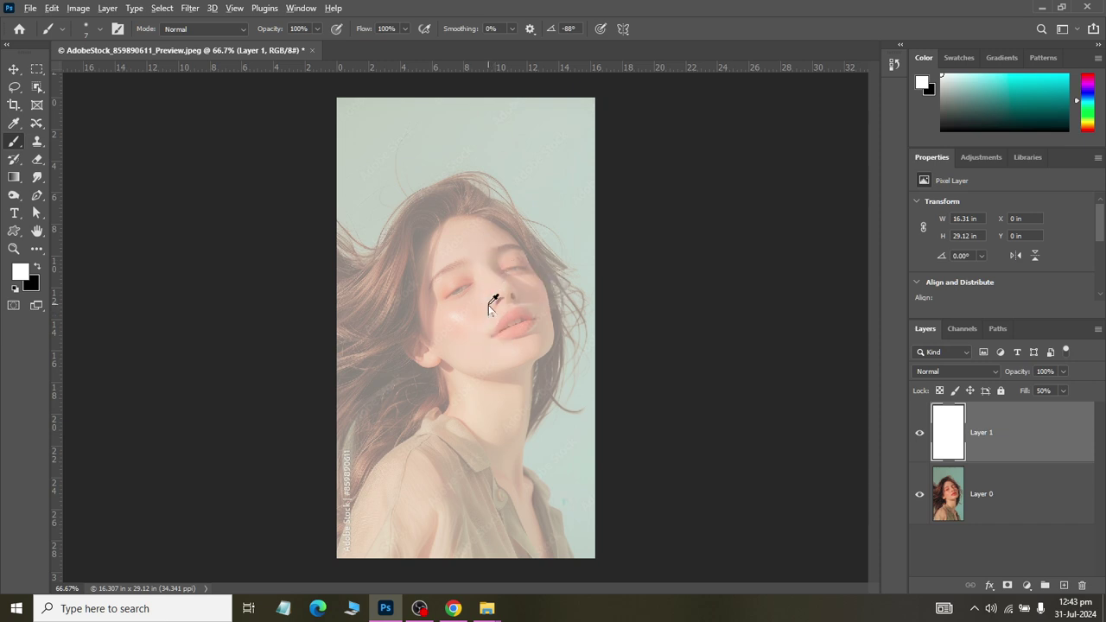
- Resize the brush on canvas to 522 px at 50% hardness
drag(494, 290, 486, 303)
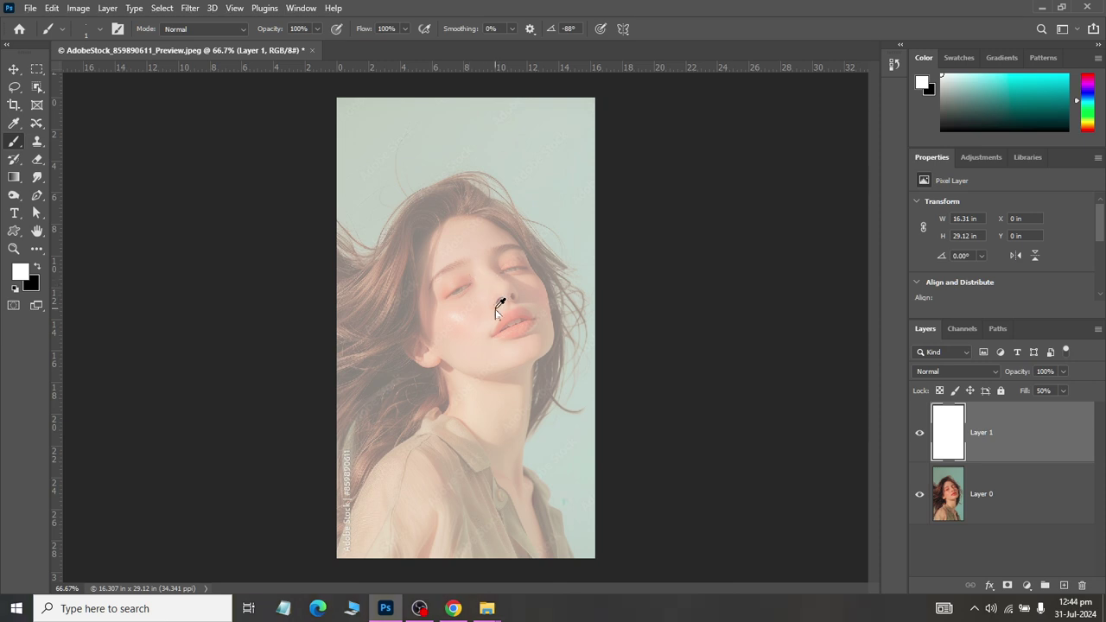
alt+right_click(496, 311)
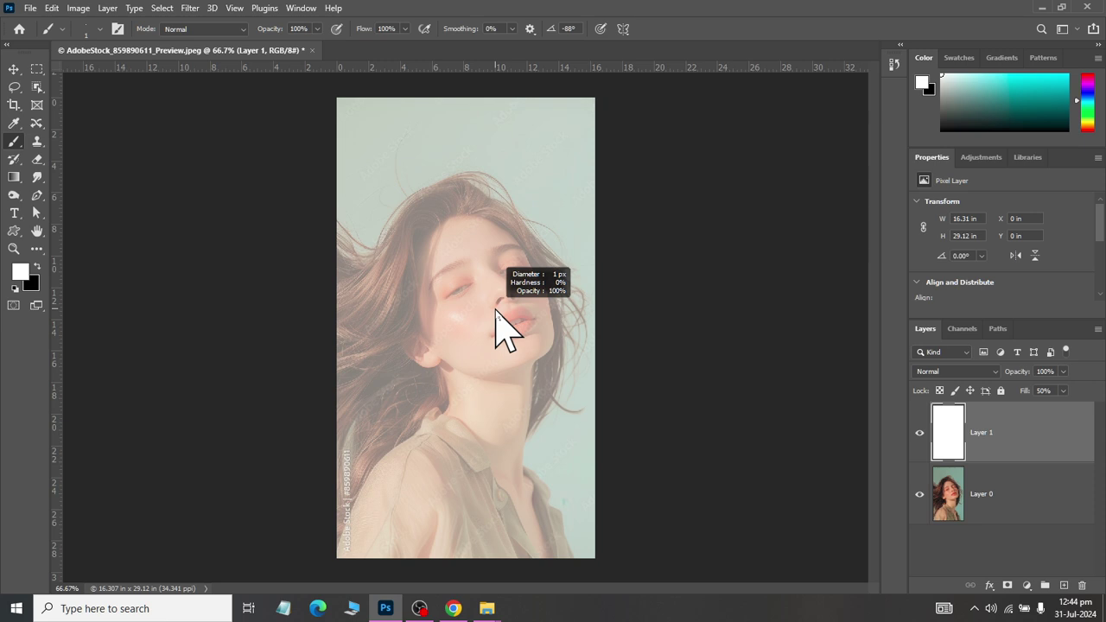
mouse_move(496, 311)
mouse_down()
mouse_move(578, 325)
mouse_move(684, 321)
mouse_move(563, 328)
mouse_move(667, 322)
mouse_up()
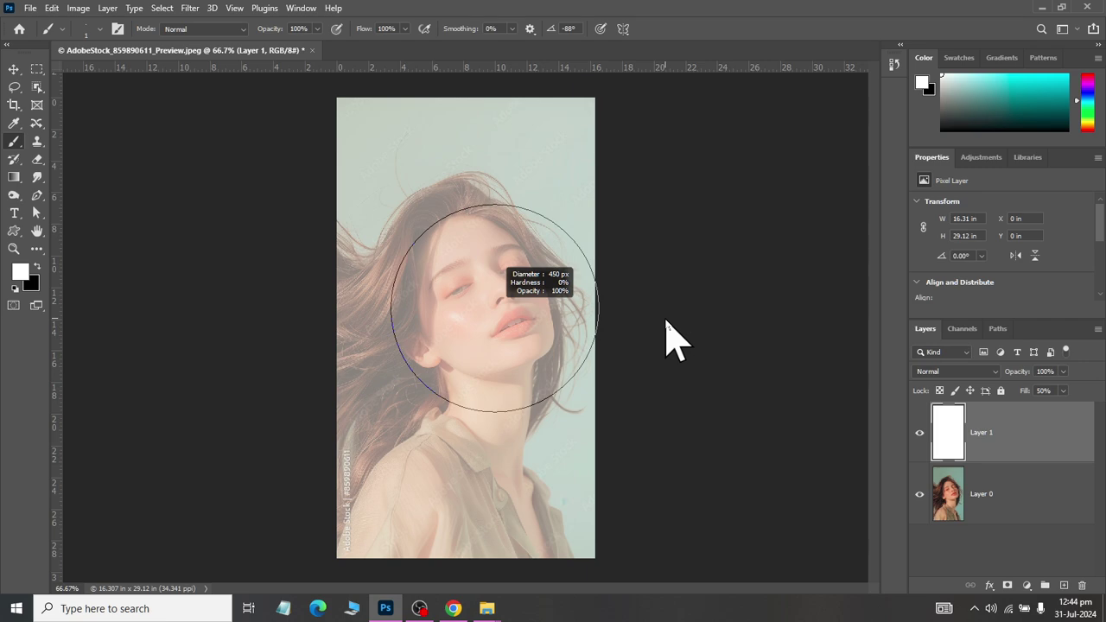
drag(666, 320, 665, 322)
mouse_move(666, 328)
mouse_down()
mouse_move(650, 265)
mouse_move(649, 321)
mouse_move(642, 234)
mouse_move(647, 346)
mouse_up()
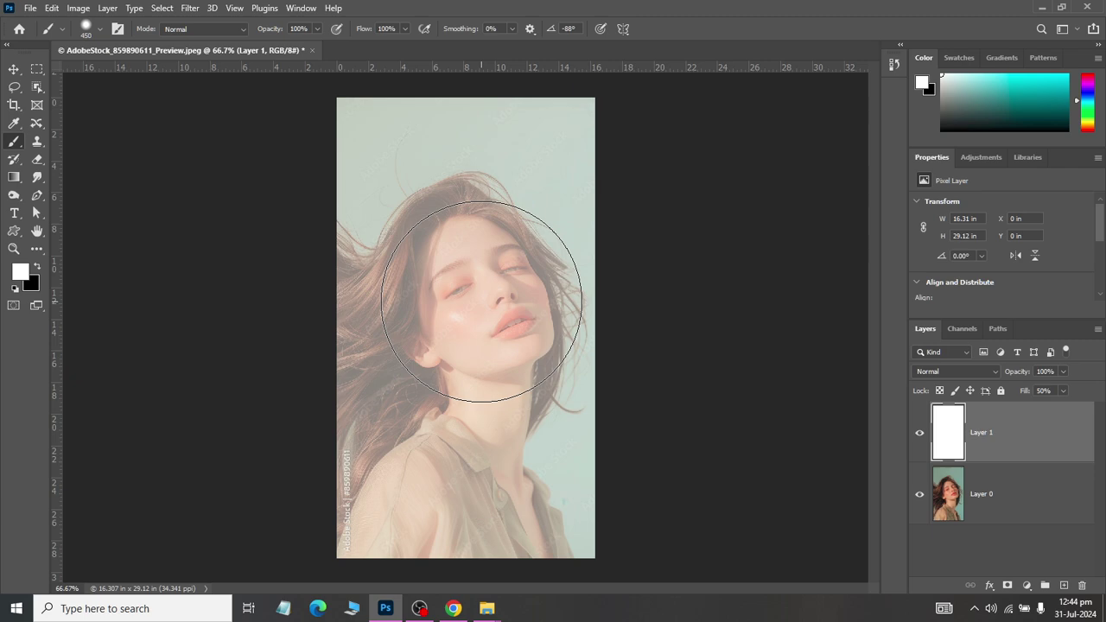
drag(487, 297, 501, 305)
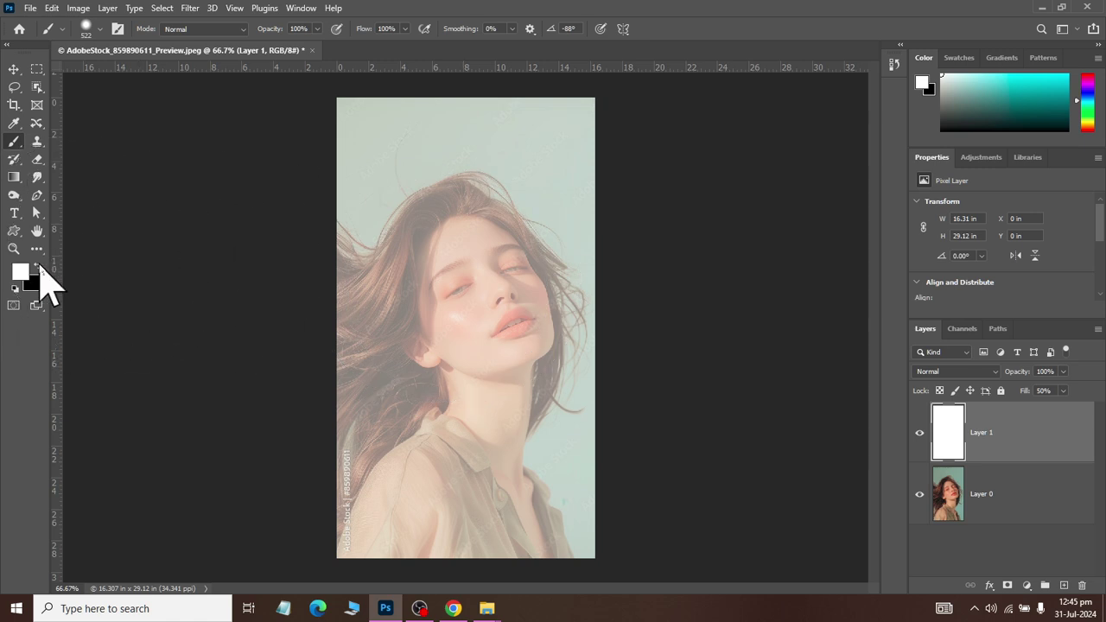
- Paint two black dabs over the face and raise Layer 1's Fill to 100%
click(37, 268)
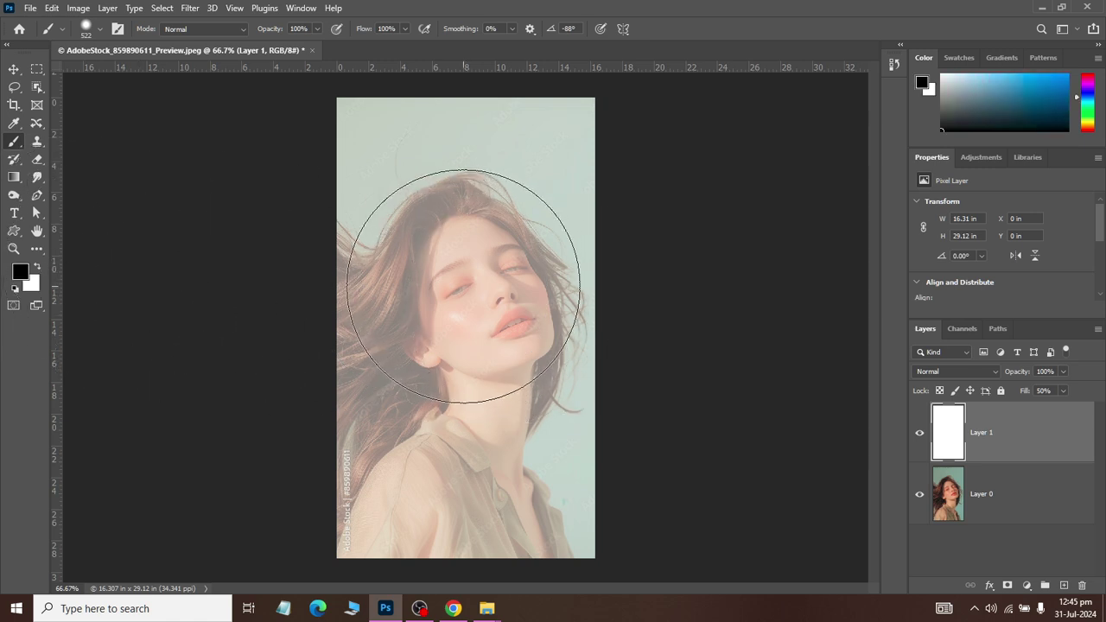
click(463, 286)
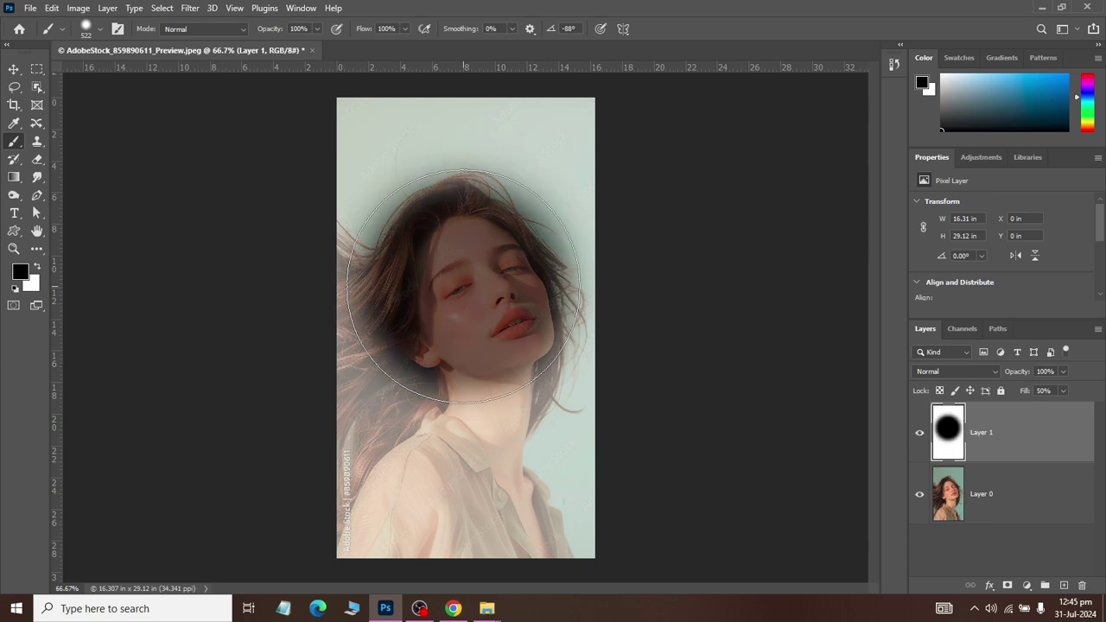
click(463, 287)
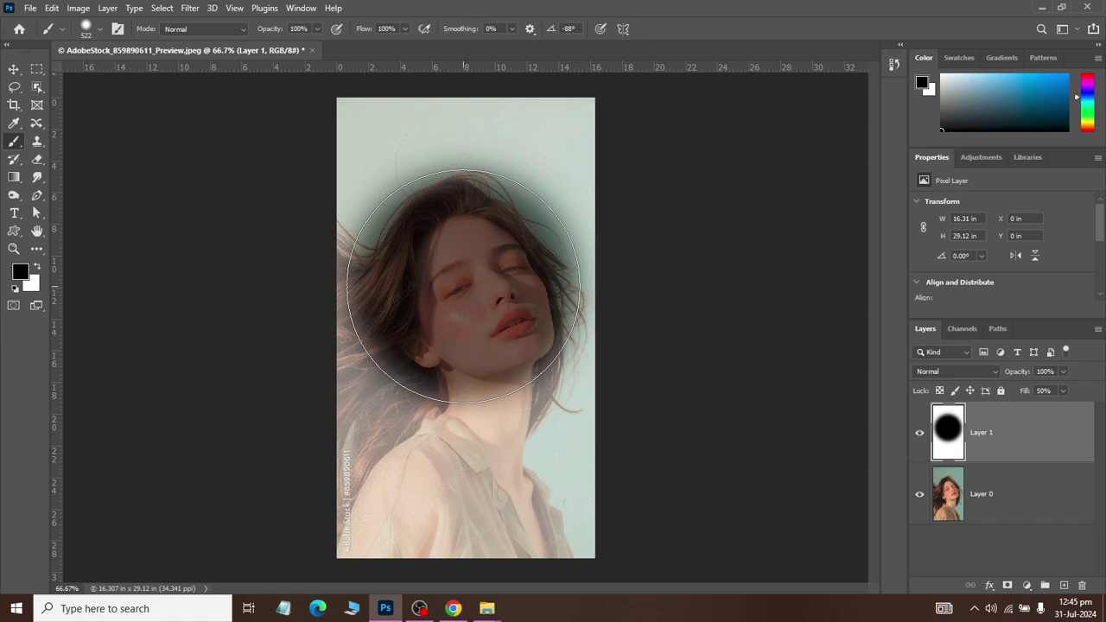
click(1069, 399)
drag(1070, 410, 1103, 409)
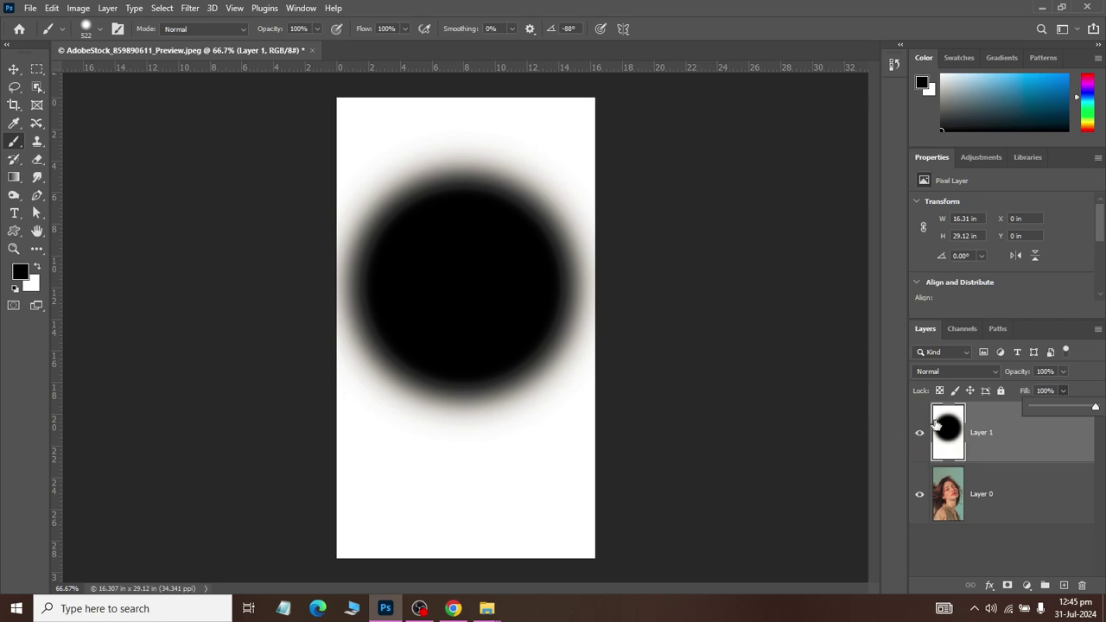
- Close the fill adjuster and open the Filter menu's Pixelate submenu
click(936, 423)
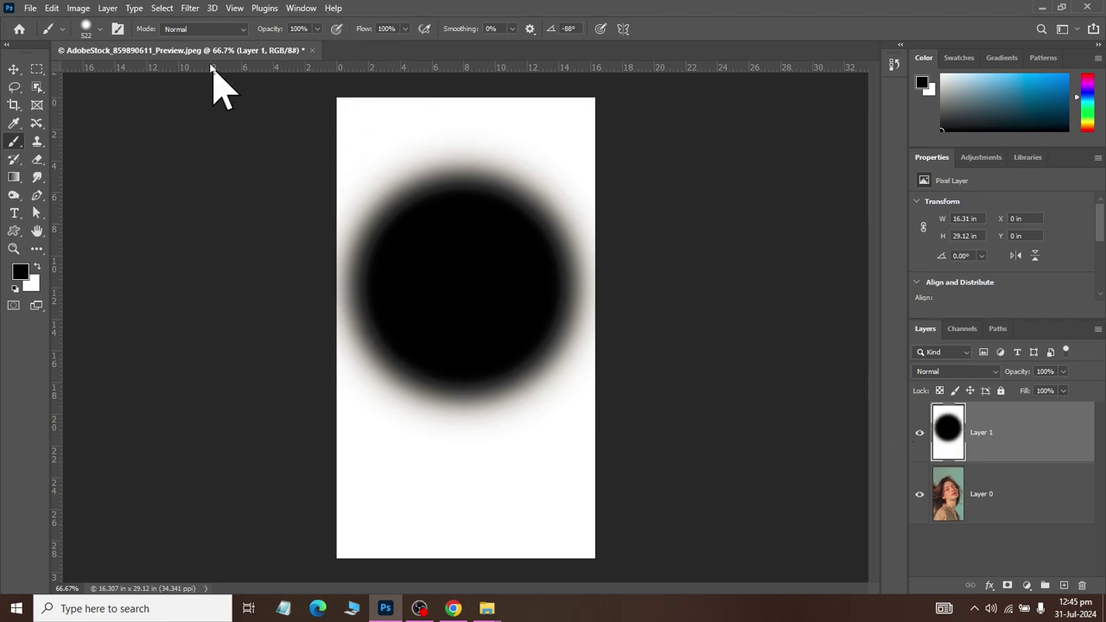
click(189, 8)
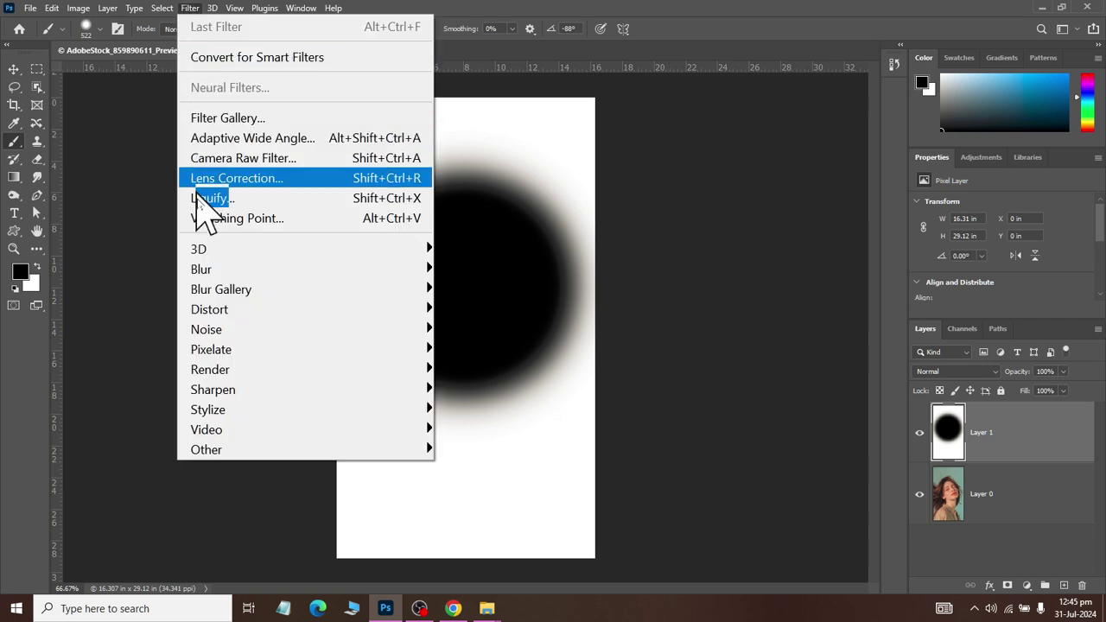
mouse_move(259, 349)
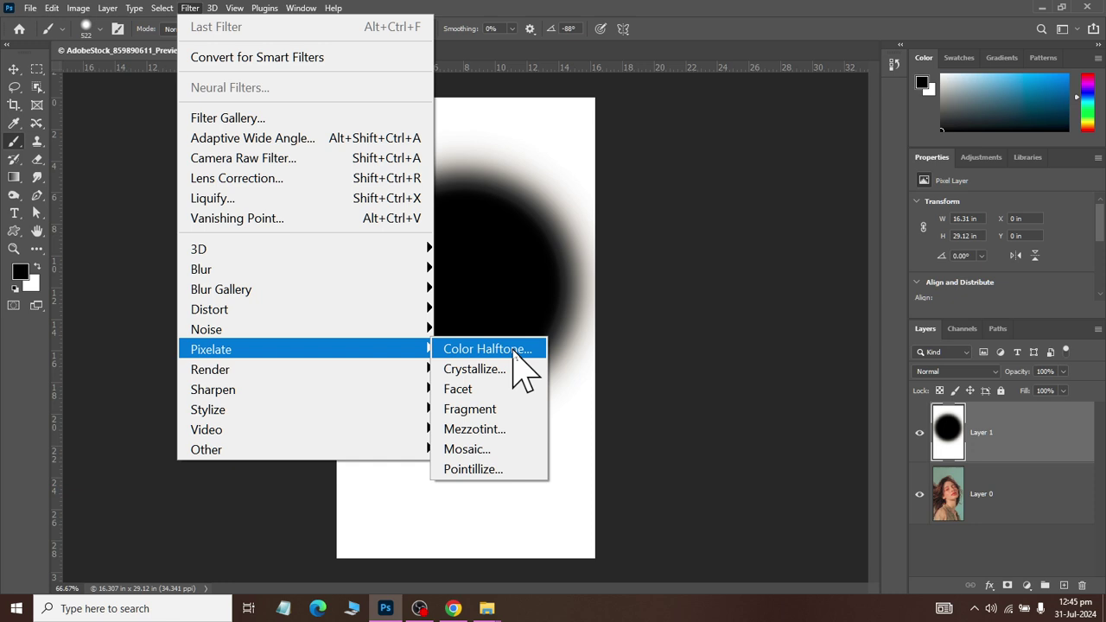
- Open Color Halftone, set Max. Radius to 40 and start entering channel angles
click(516, 350)
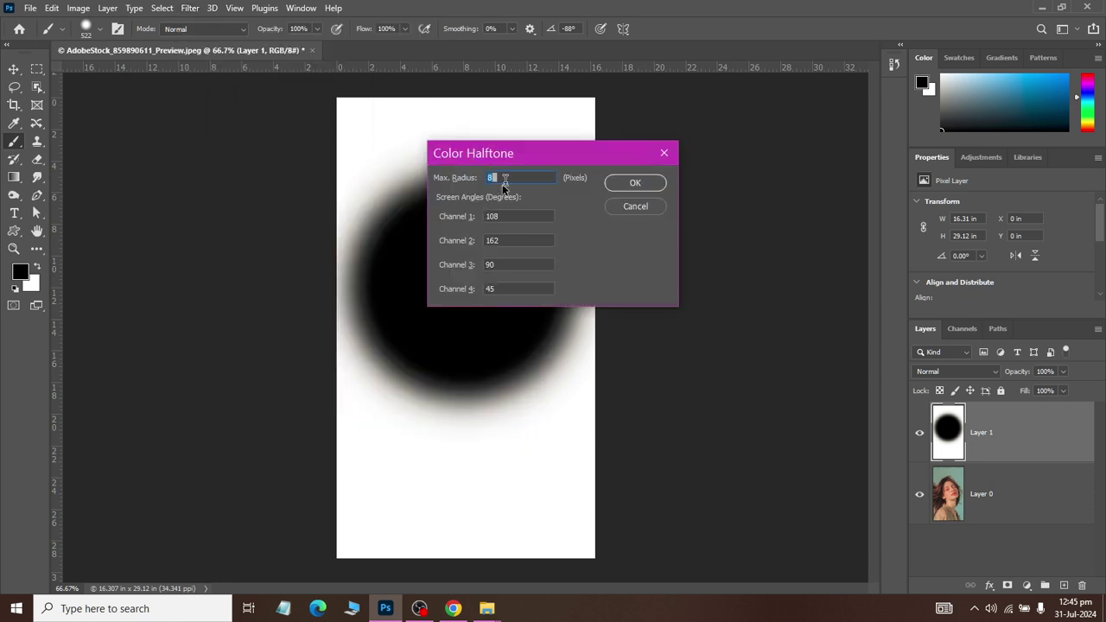
text(40)
key(Tab)
text(40)
key(Tab)
text(30)
text(3)
key(Tab)
key(BackSpace)
key(Tab)
key(Return)
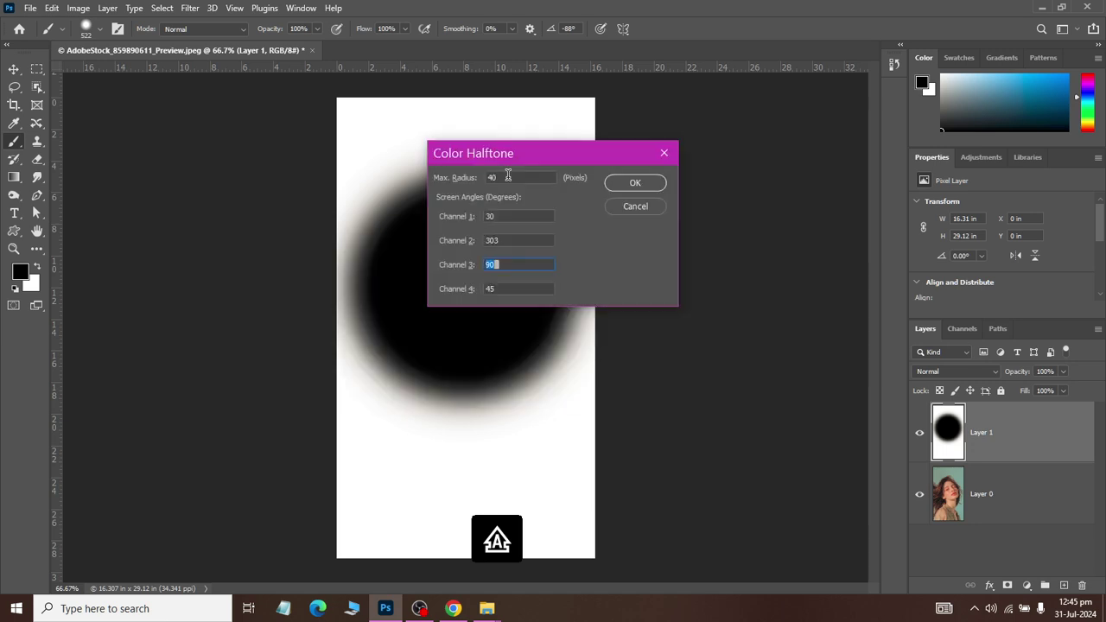
- Correct the channel angles to 30 and apply the Color Halftone filter
key(shift+Tab)
text(30)
key(Tab)
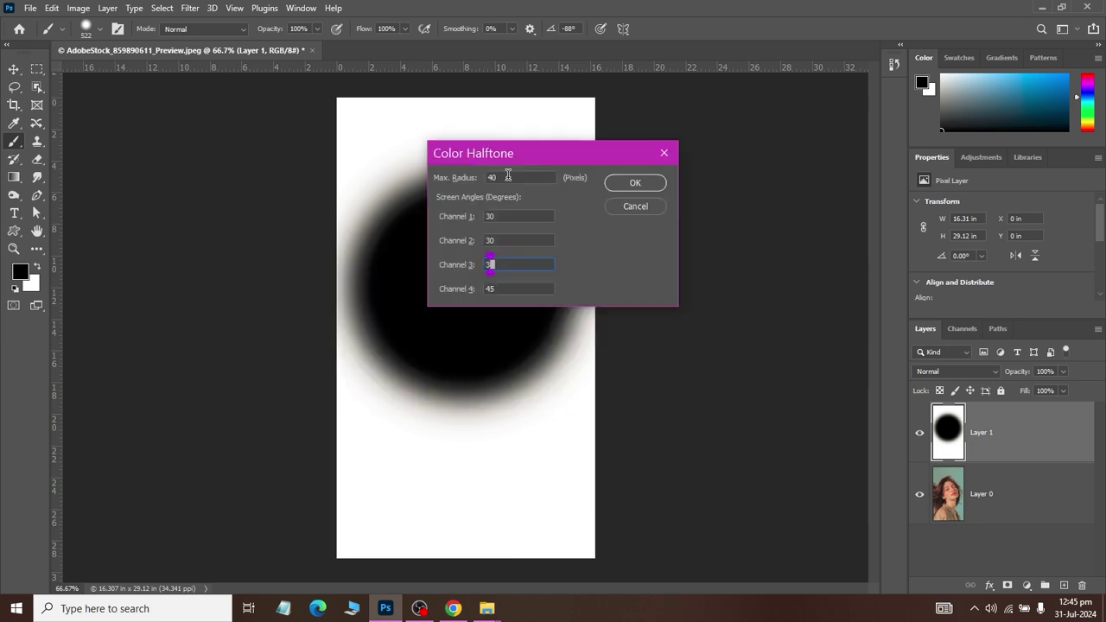
text(30)
key(Tab)
text(30)
double_click(508, 176)
click(647, 181)
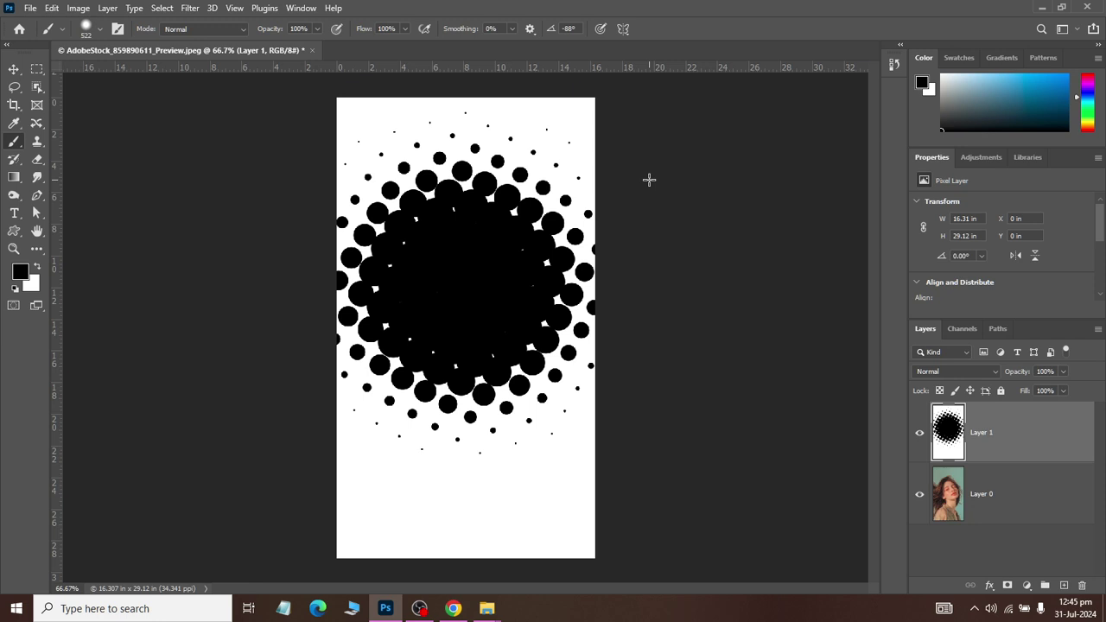
- Switch Layer 1's blend mode to Screen, then select the Move tool and zoom out
click(929, 375)
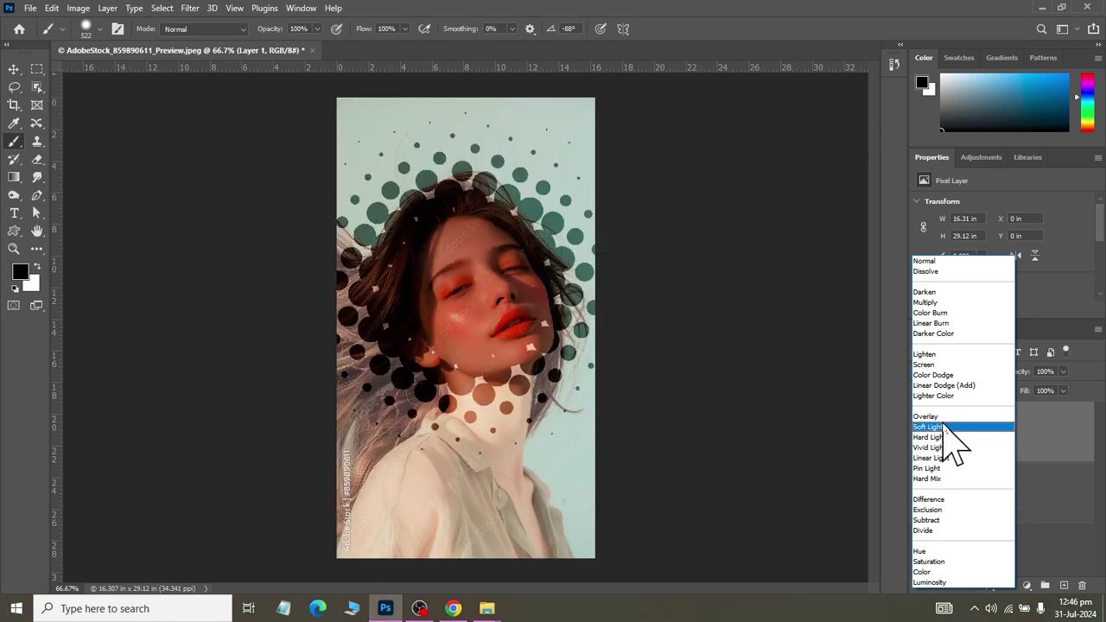
click(957, 366)
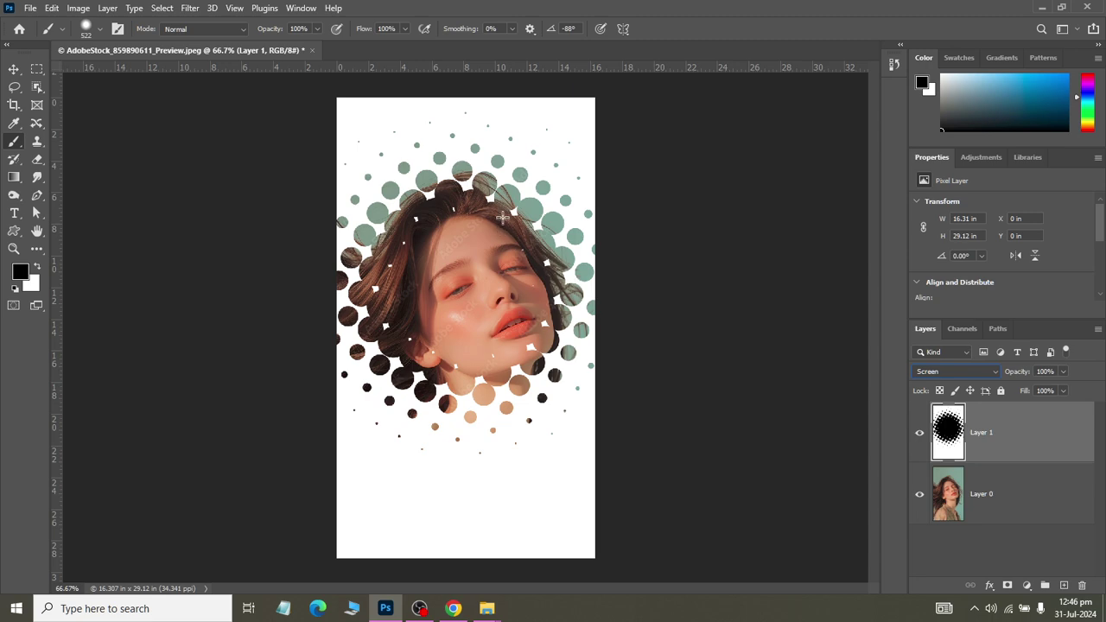
click(14, 69)
scroll(519, 175, down, 2)
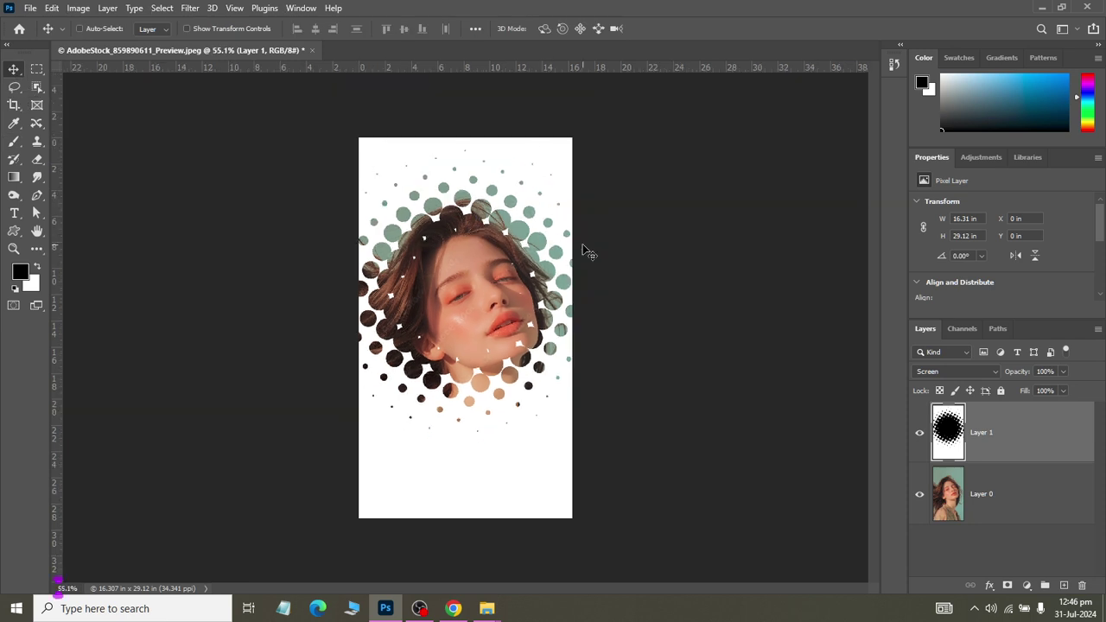